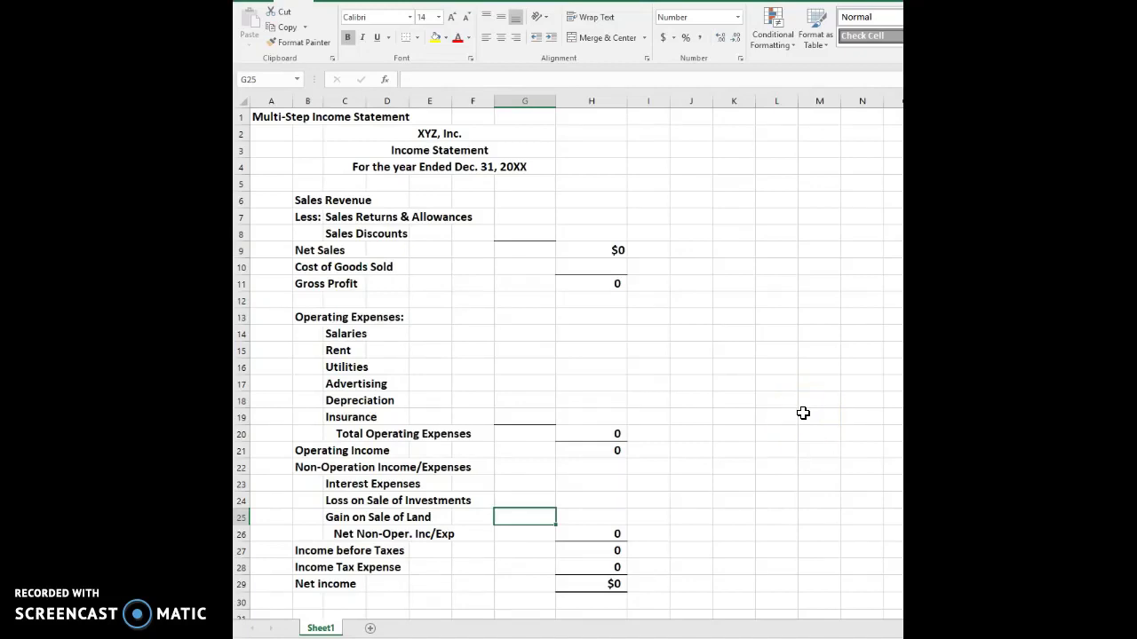
- Enter 1000000 as the Sales Revenue amount in cell G6
click(545, 201)
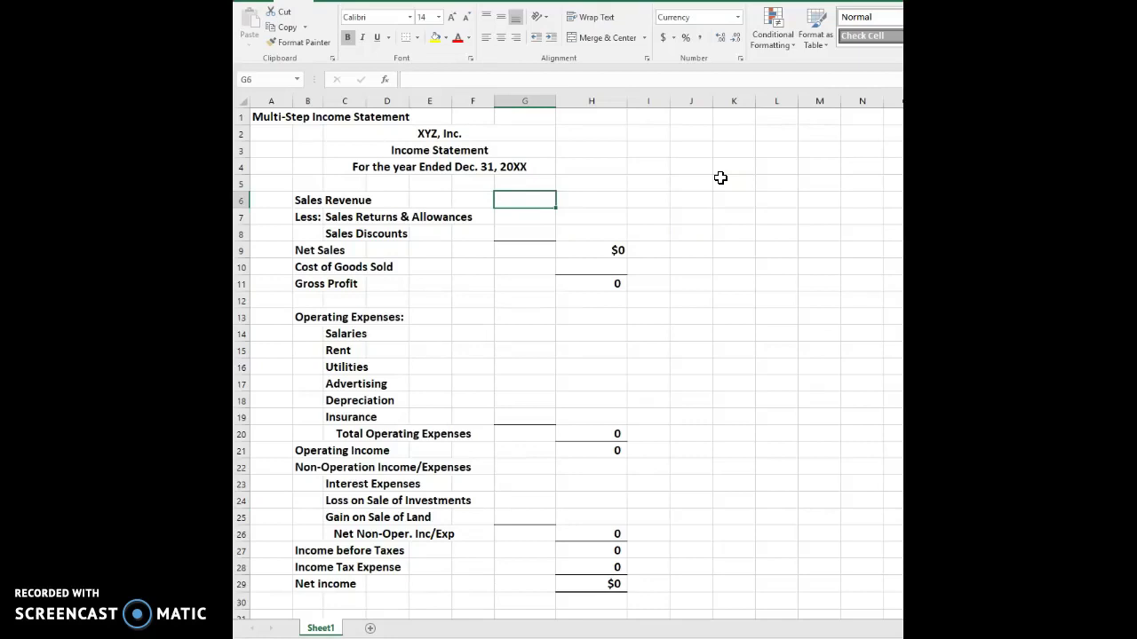
text(1000000)
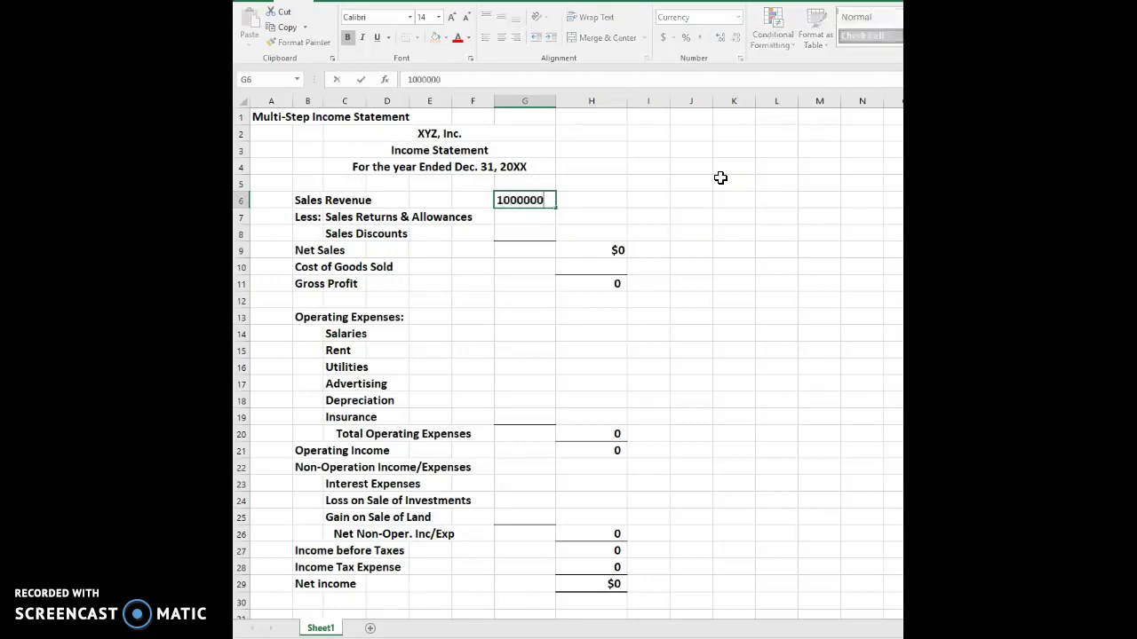
key(Return)
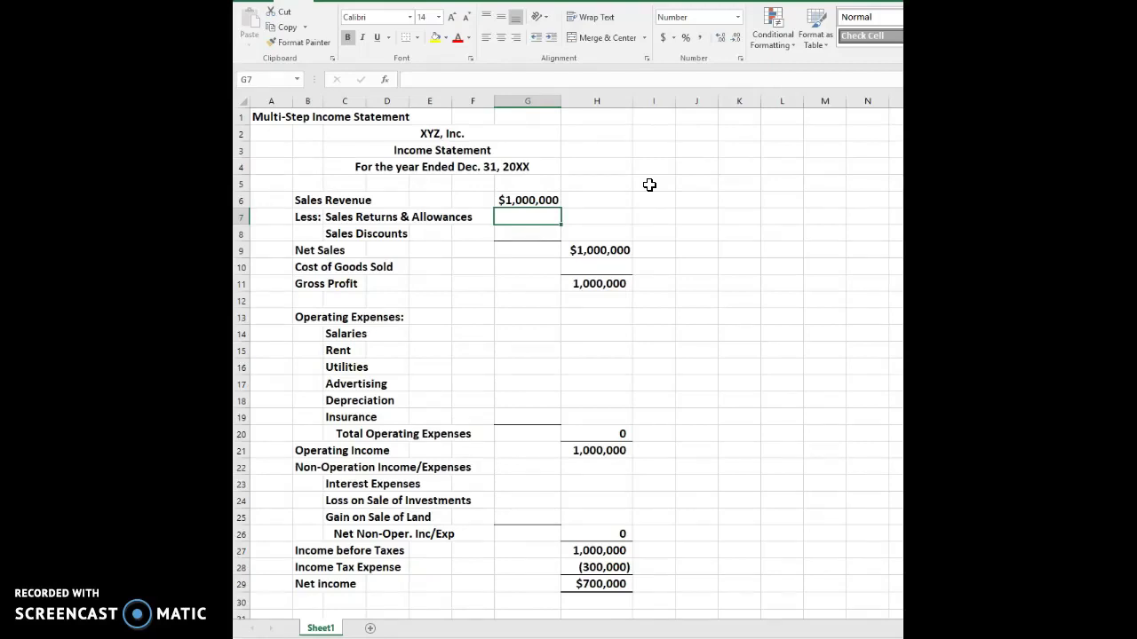
- Enter the sales deductions in column G: -3000 for Sales Returns & Allowances and -2000 for Sales Discounts
text(-)
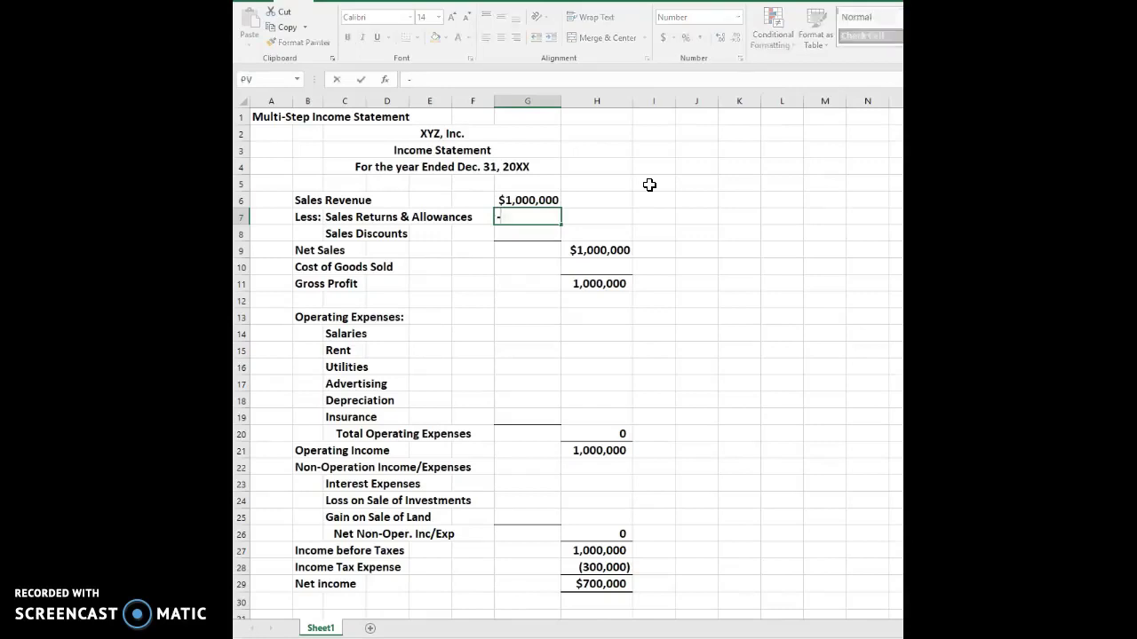
text(30000)
key(Return)
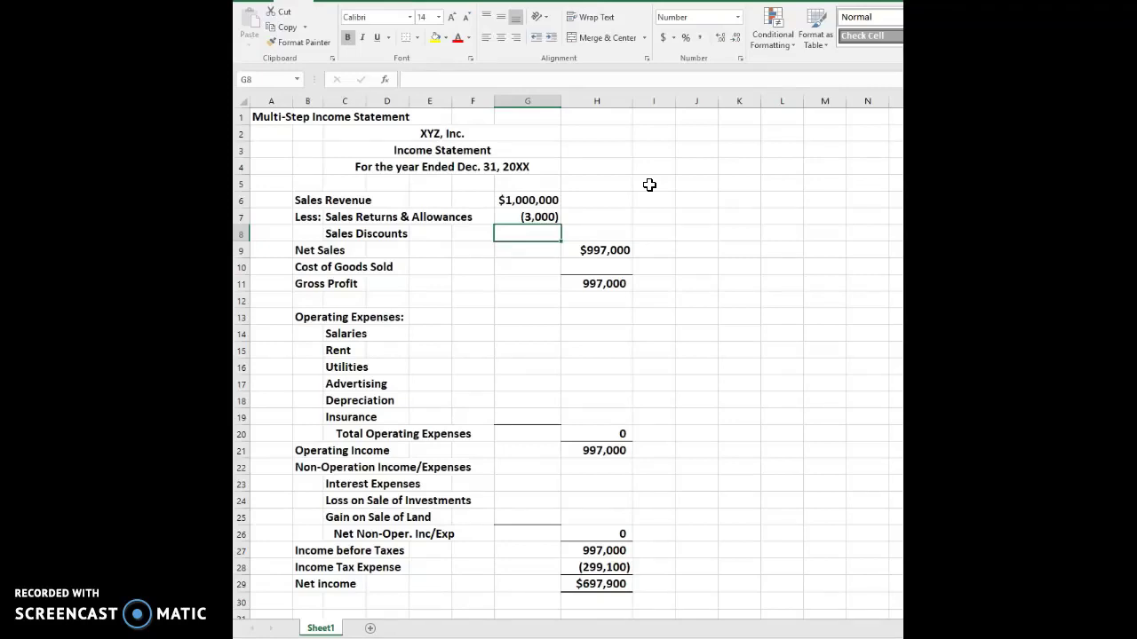
text(-2000)
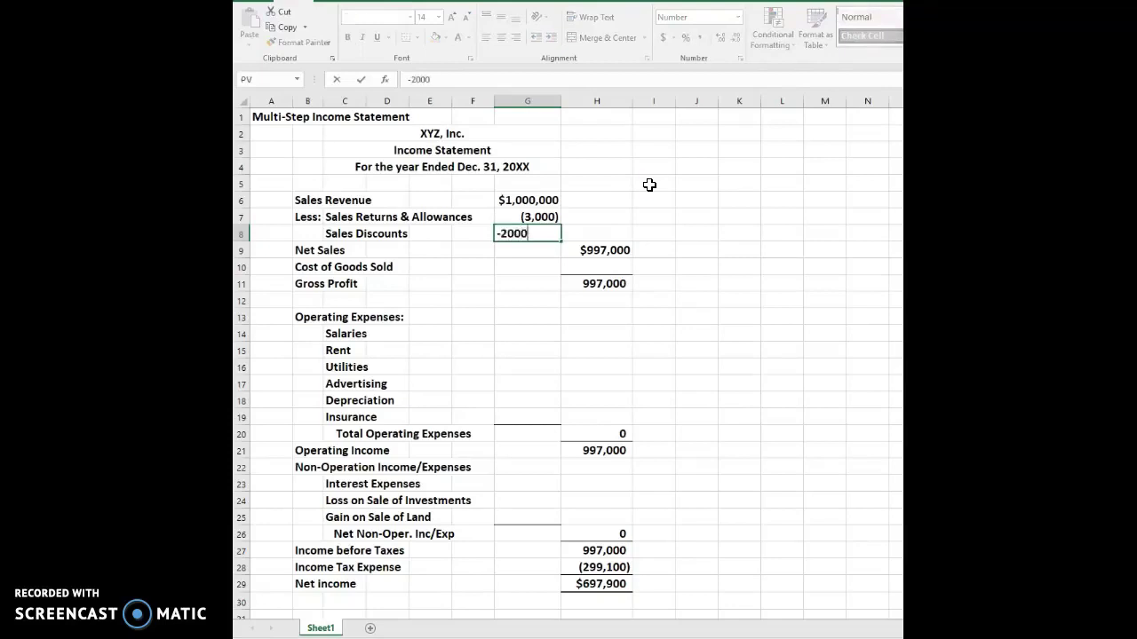
key(Return)
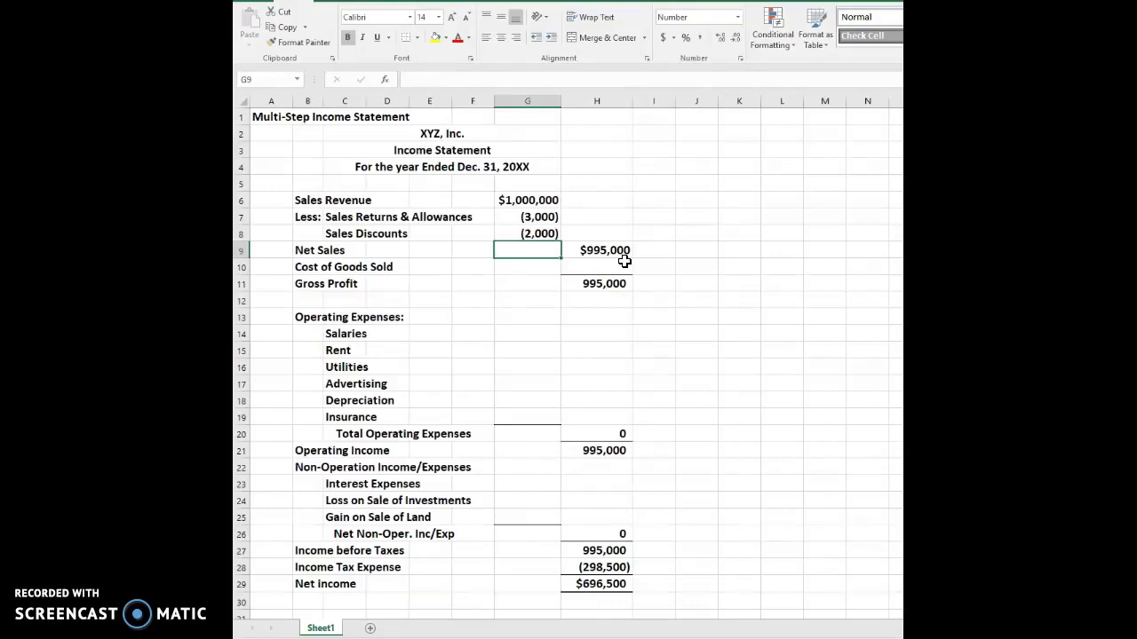
- Enter -600000 as the Cost of Goods Sold amount in cell H10
click(603, 274)
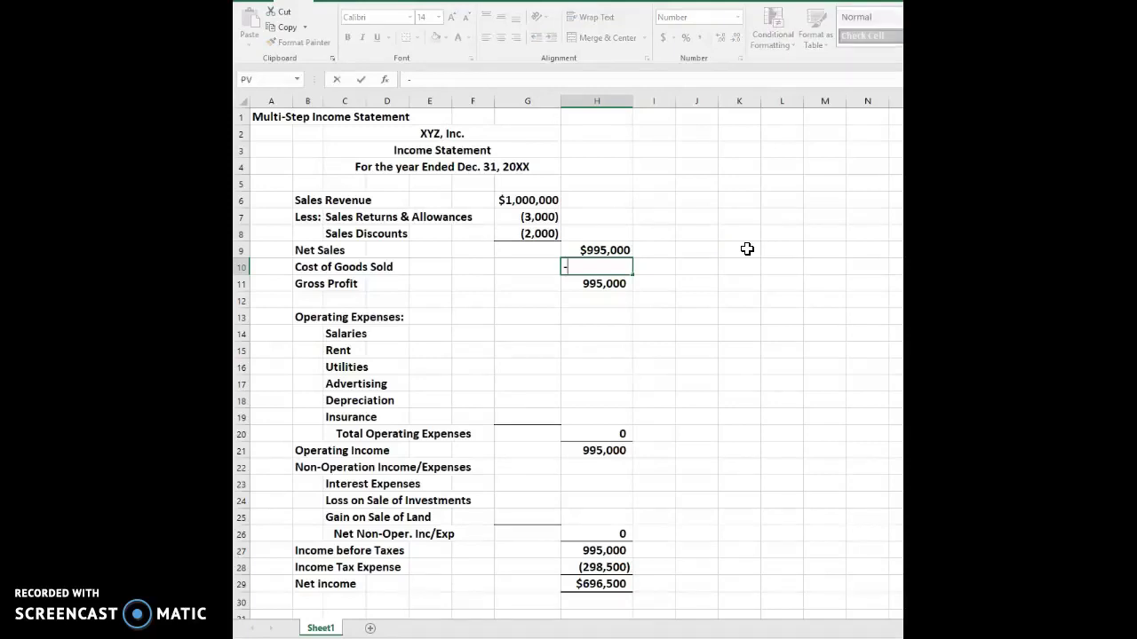
text(-600000)
key(Return)
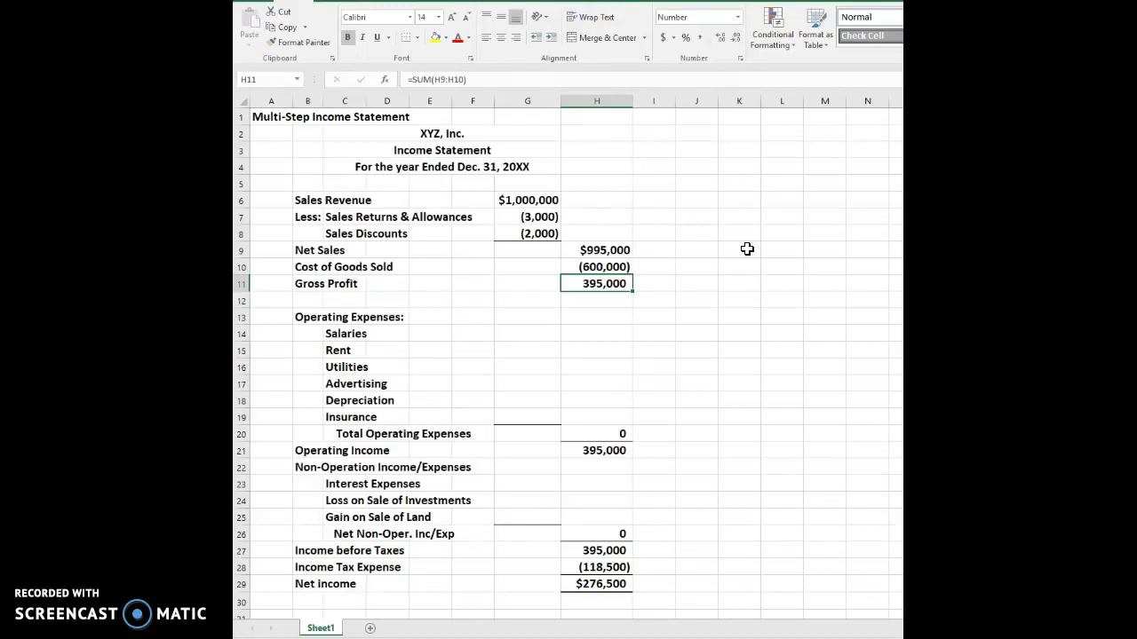
key(Down)
key(Down)
key(Down)
key(Down)
key(Down)
key(Down)
key(Down)
key(Down)
key(Down)
key(Down)
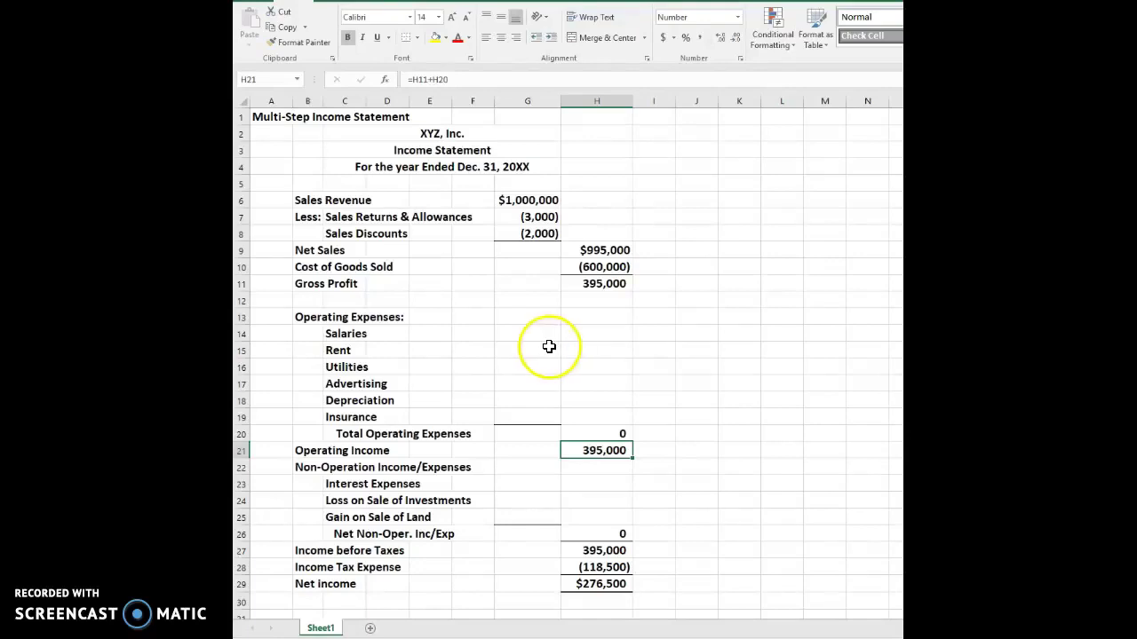
- Enter the first operating expenses in column G: -100000 for Salaries and -12000 for Rent
click(524, 332)
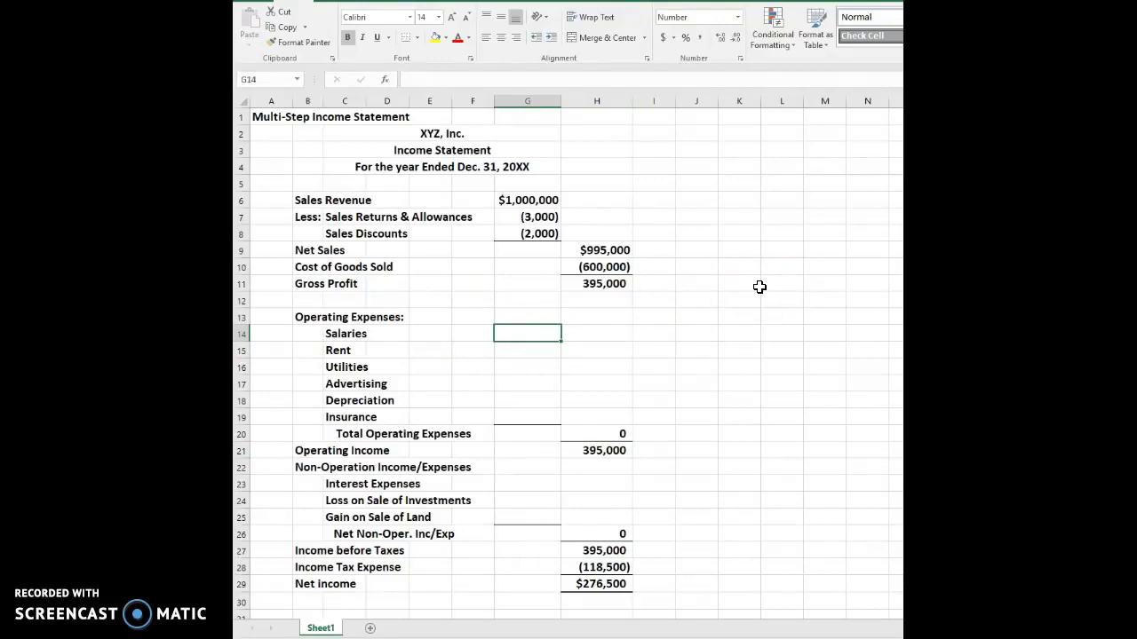
text(-100000)
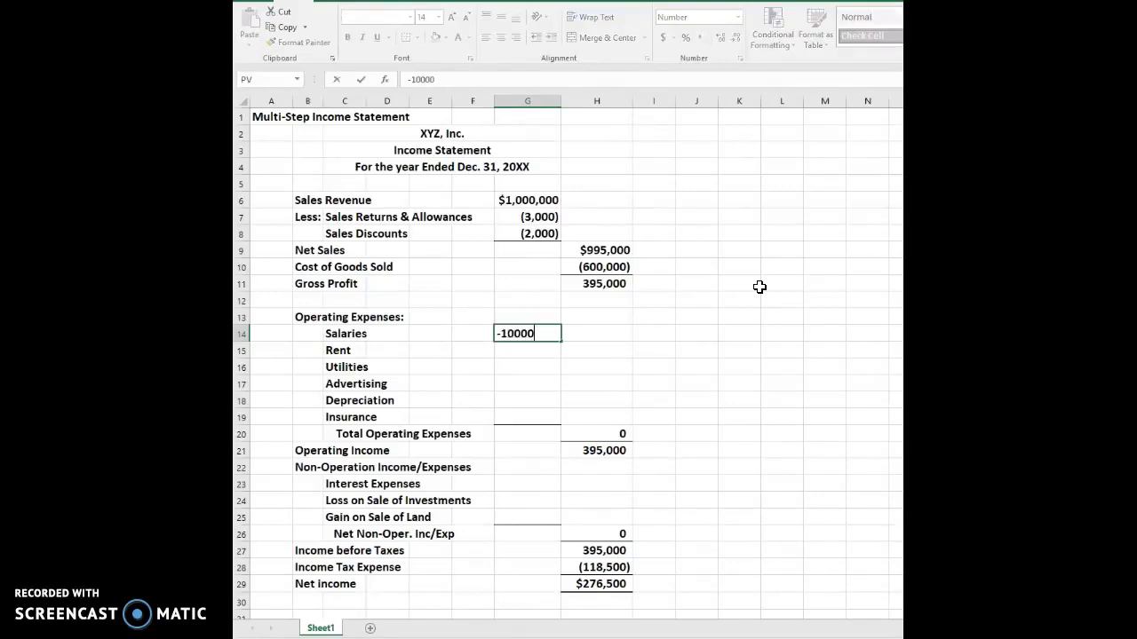
key(Return)
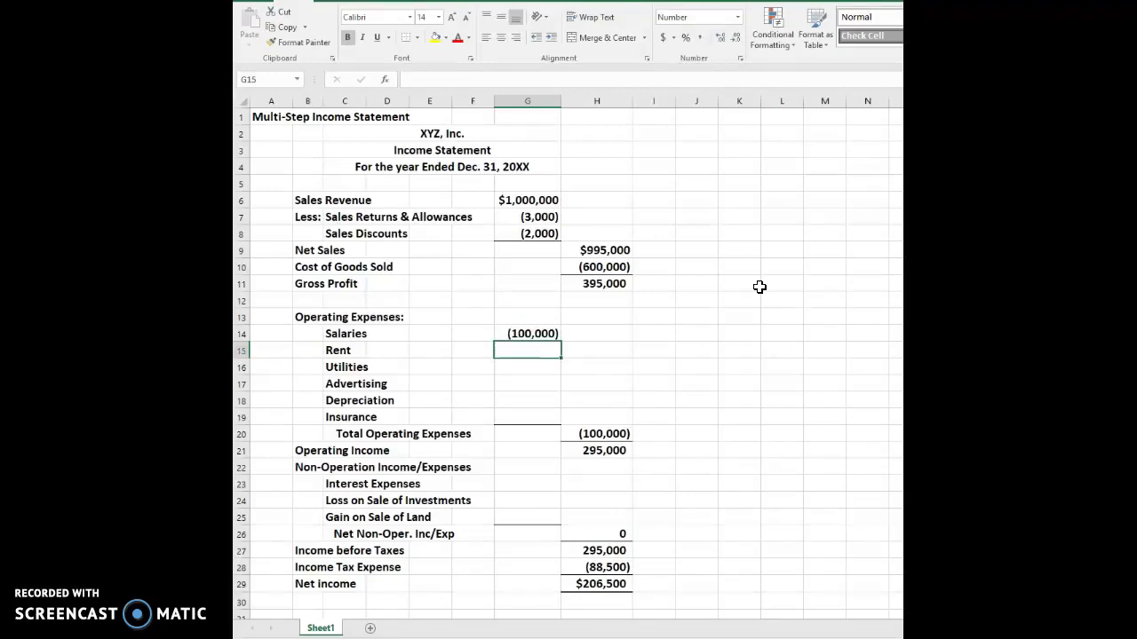
text(-12000)
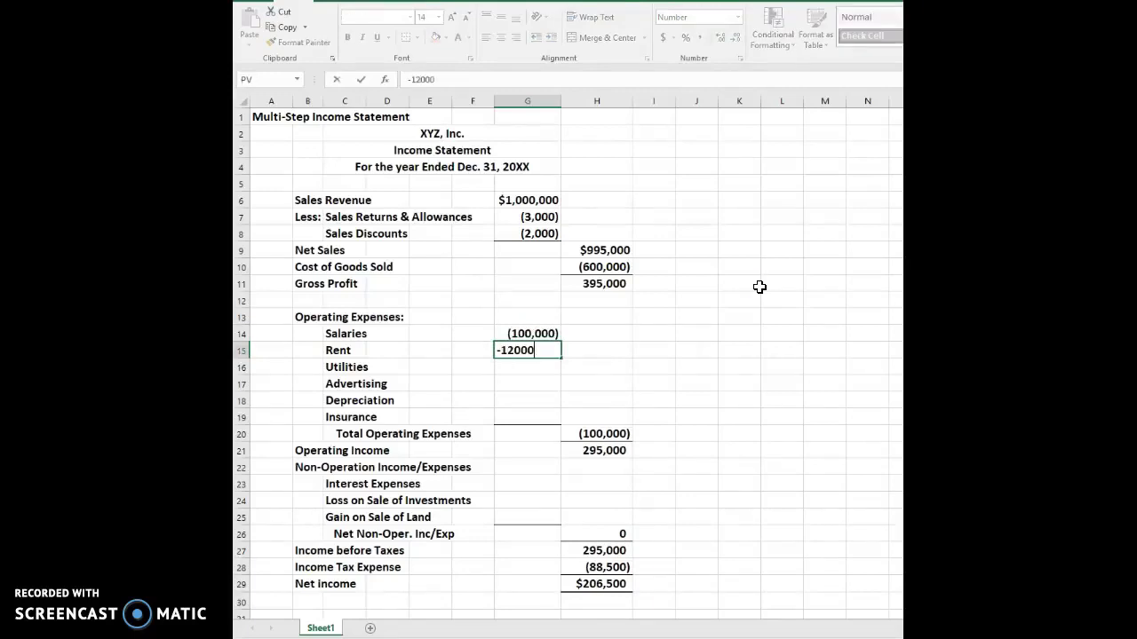
key(Return)
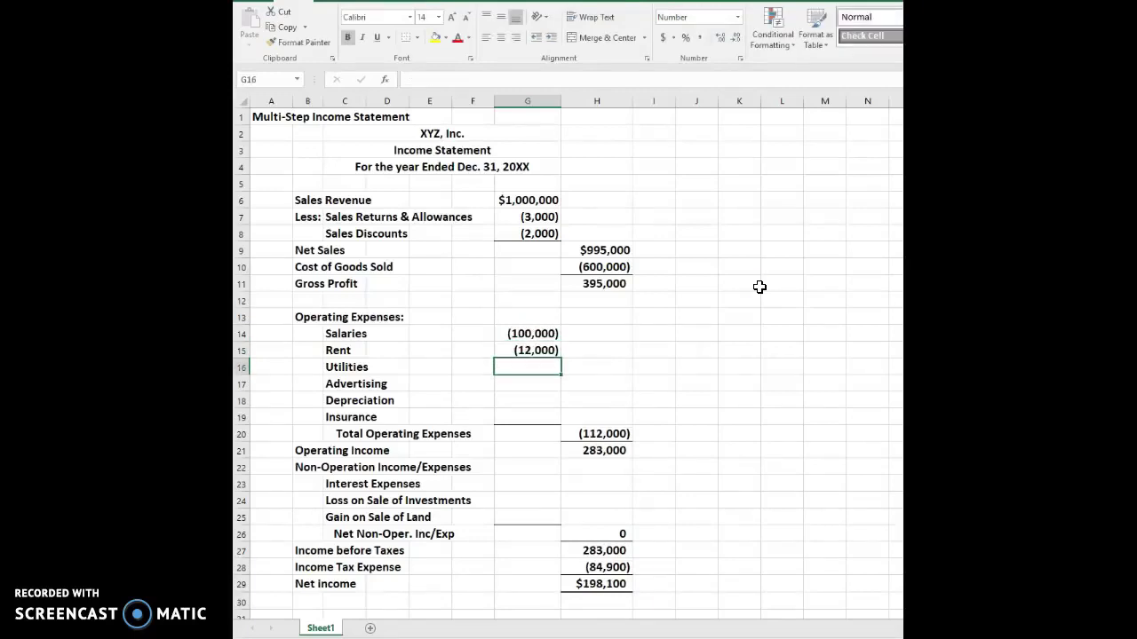
- Enter -5000 for Utilities and -6000 for Advertising in column G of the operating expenses
text(-)
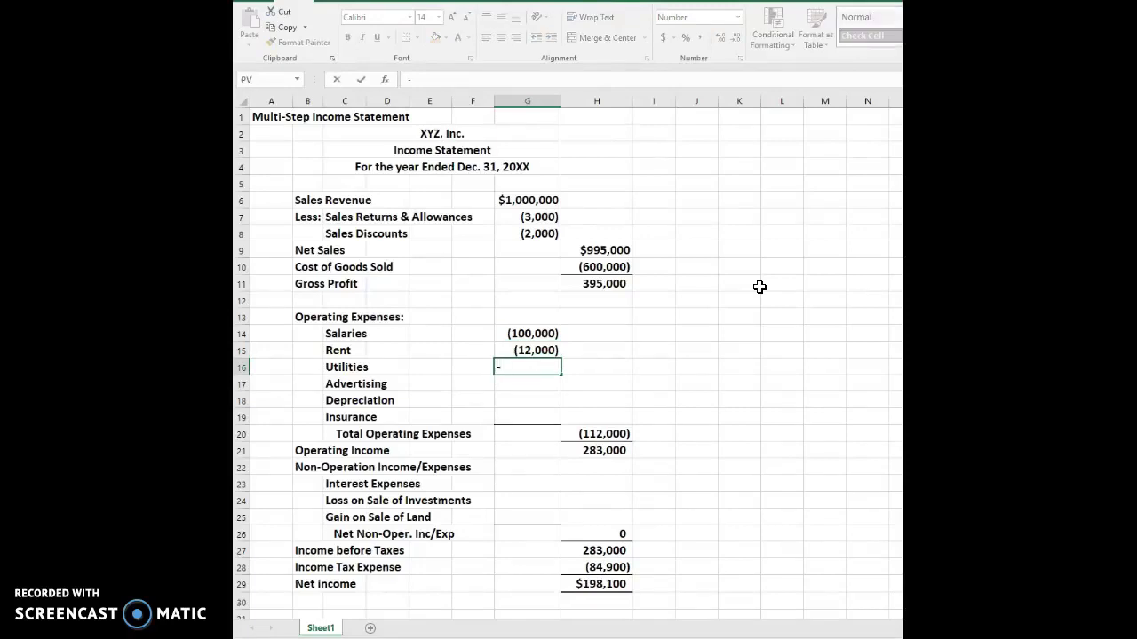
text(5000)
key(Return)
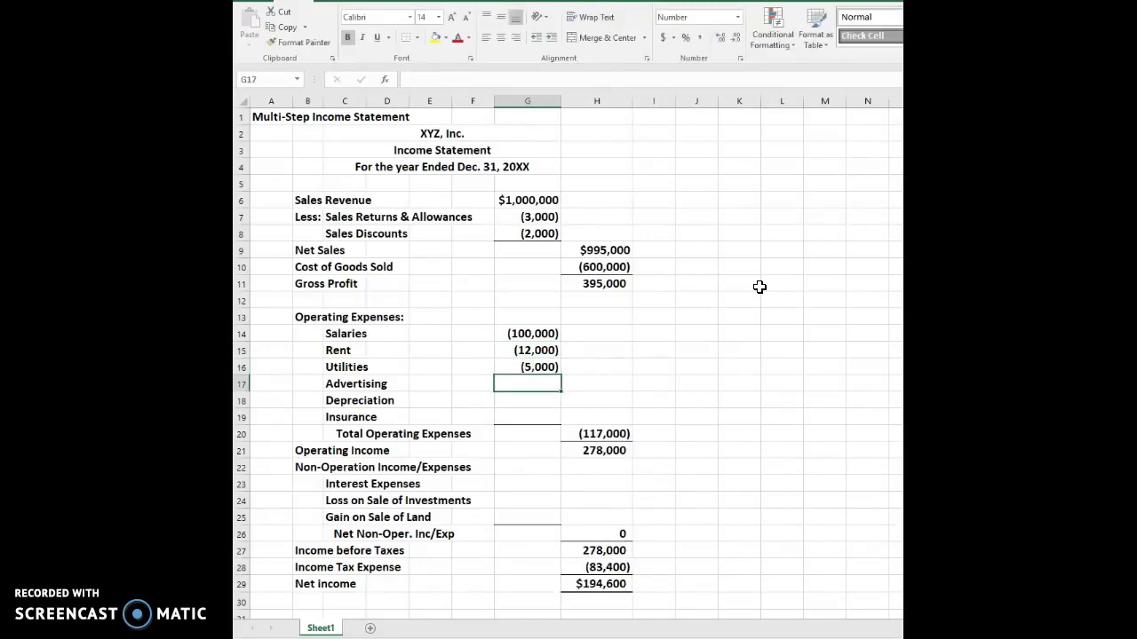
text(-6000)
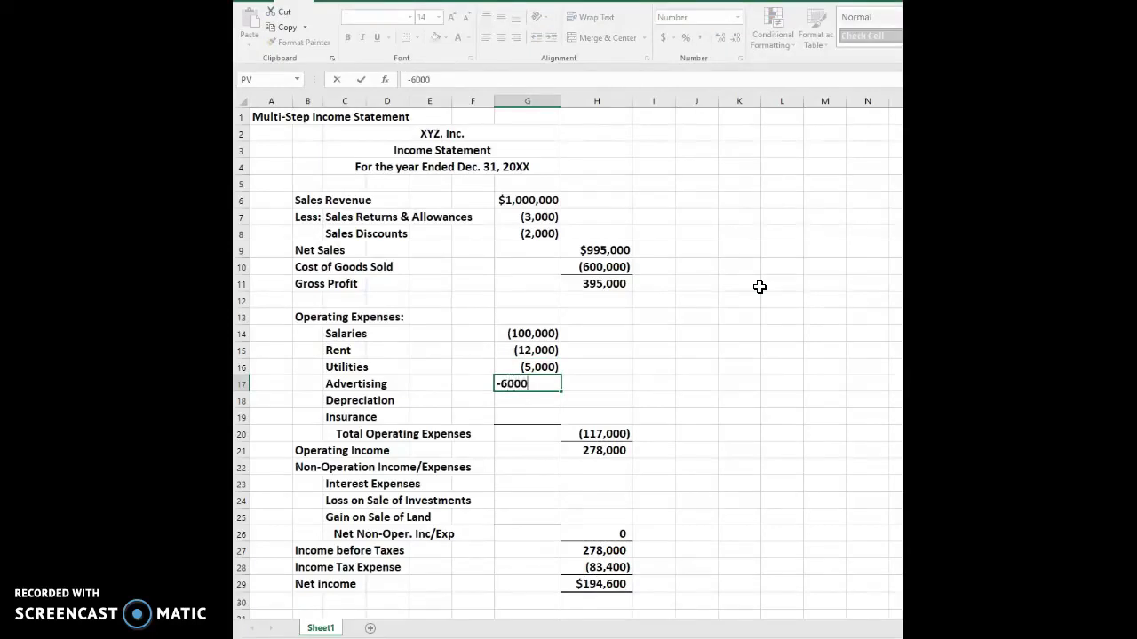
key(Return)
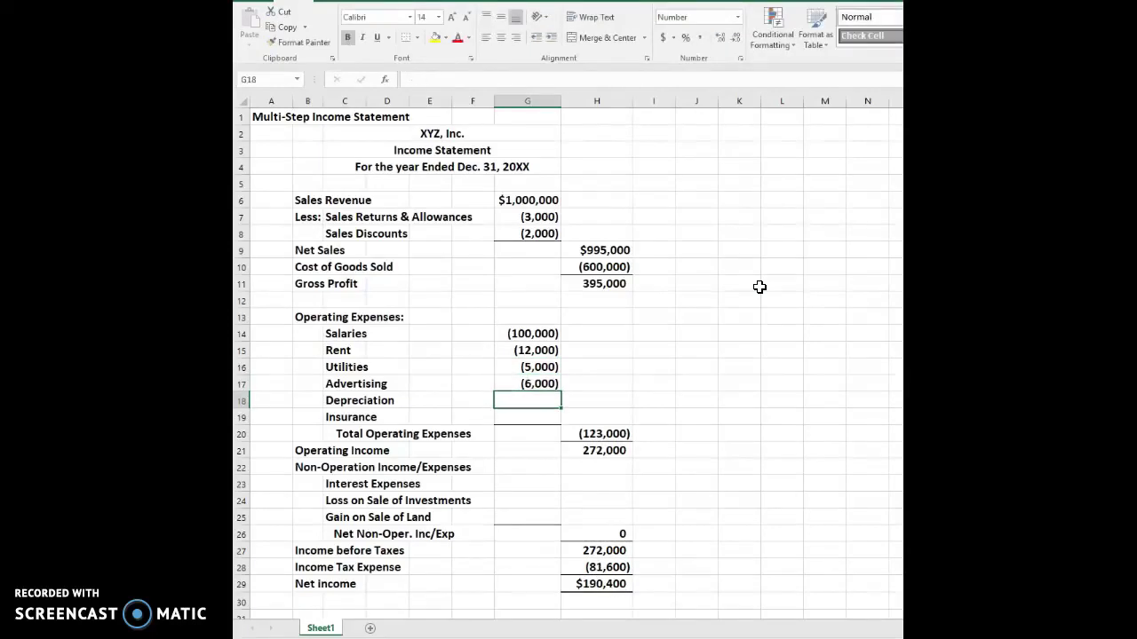
- Enter -4000 for Depreciation and -3000 for Insurance in column G of the operating expenses
text(-4000)
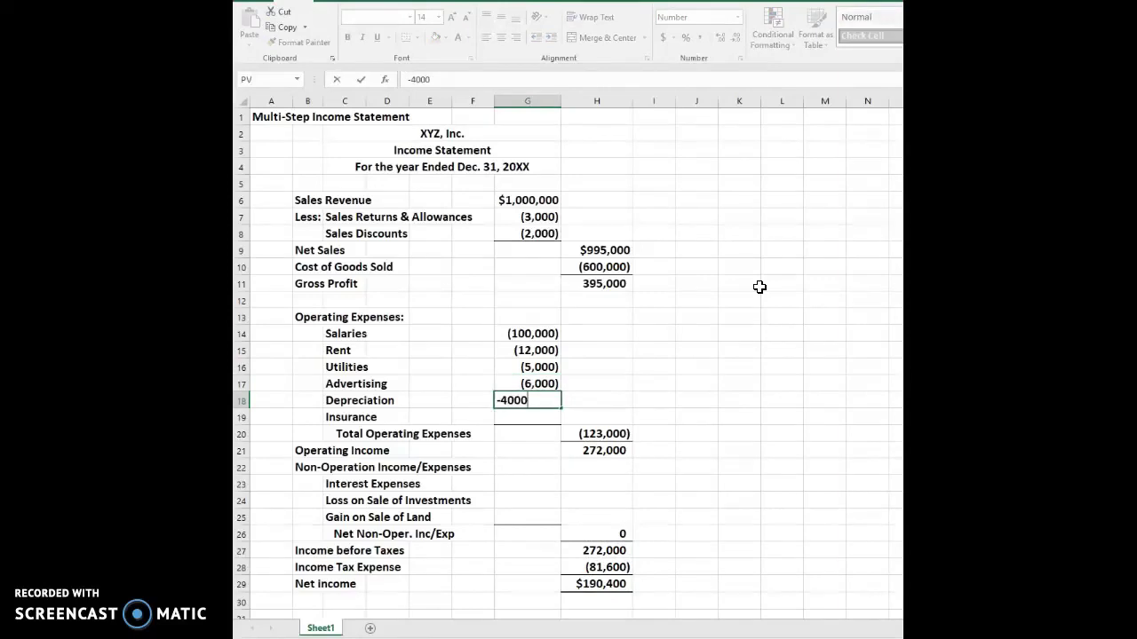
key(Return)
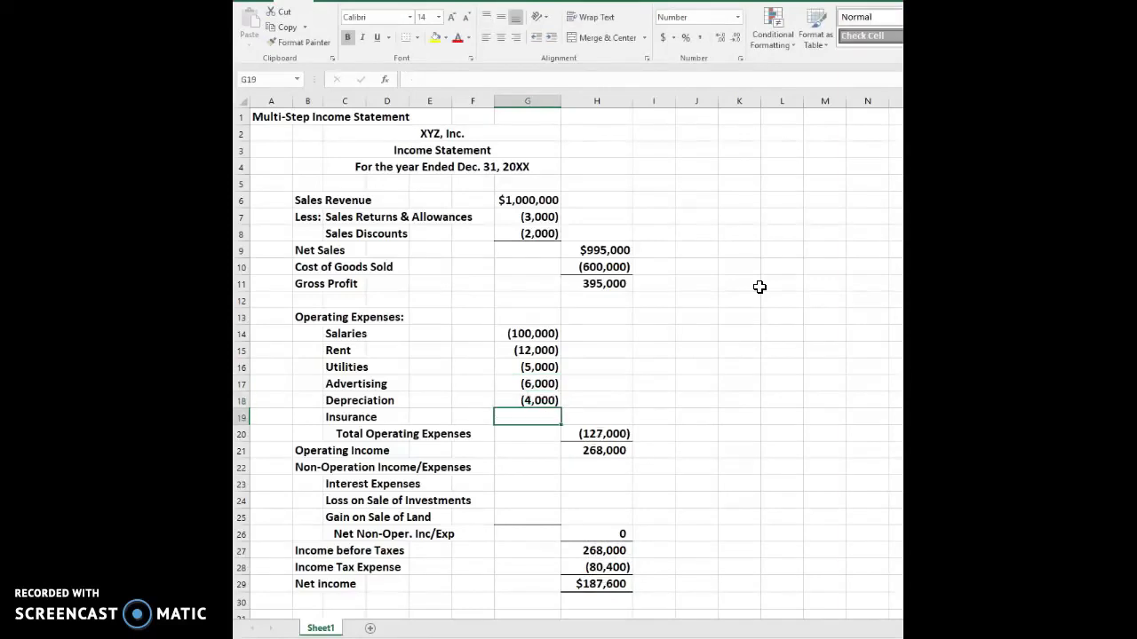
text(-3000)
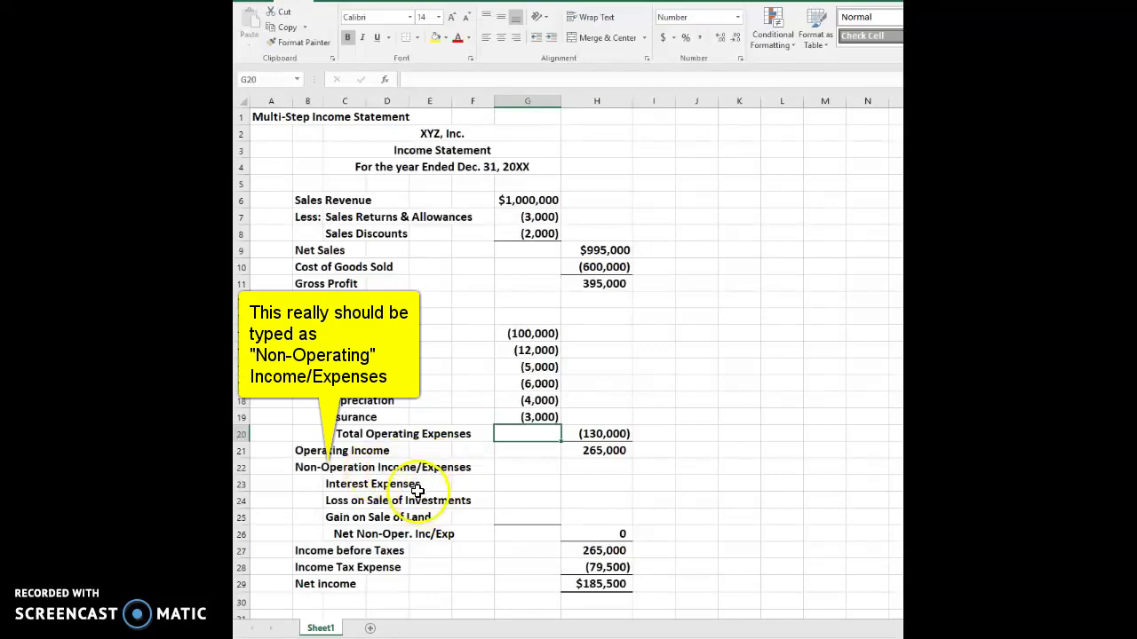
- Enter -2000 as the Interest Expenses amount in cell G23
click(517, 485)
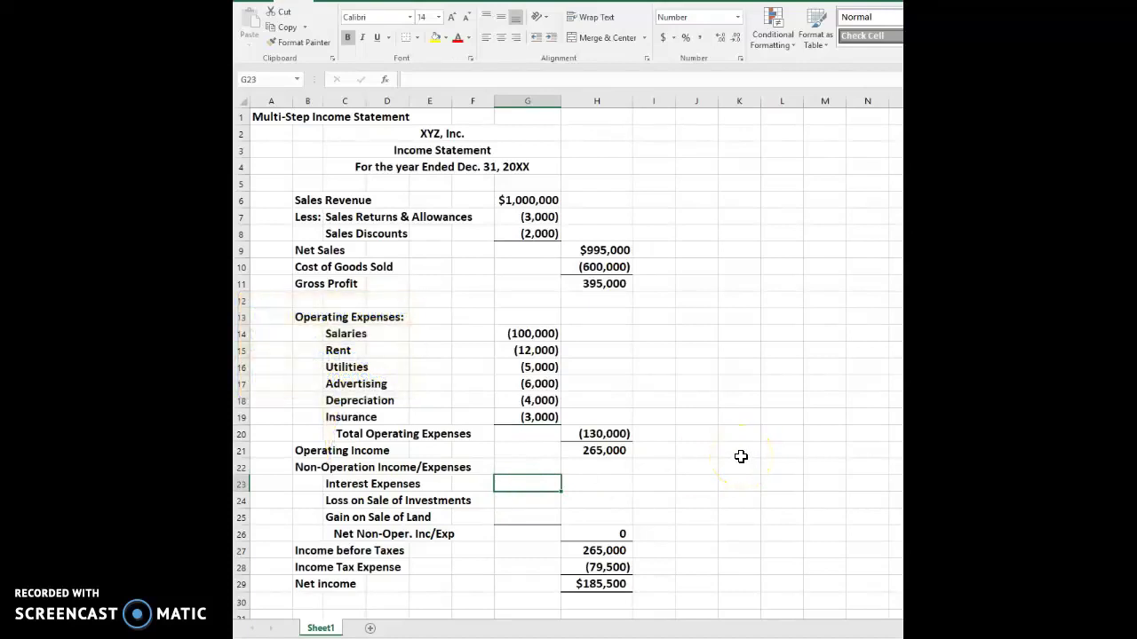
text(-2000)
key(Return)
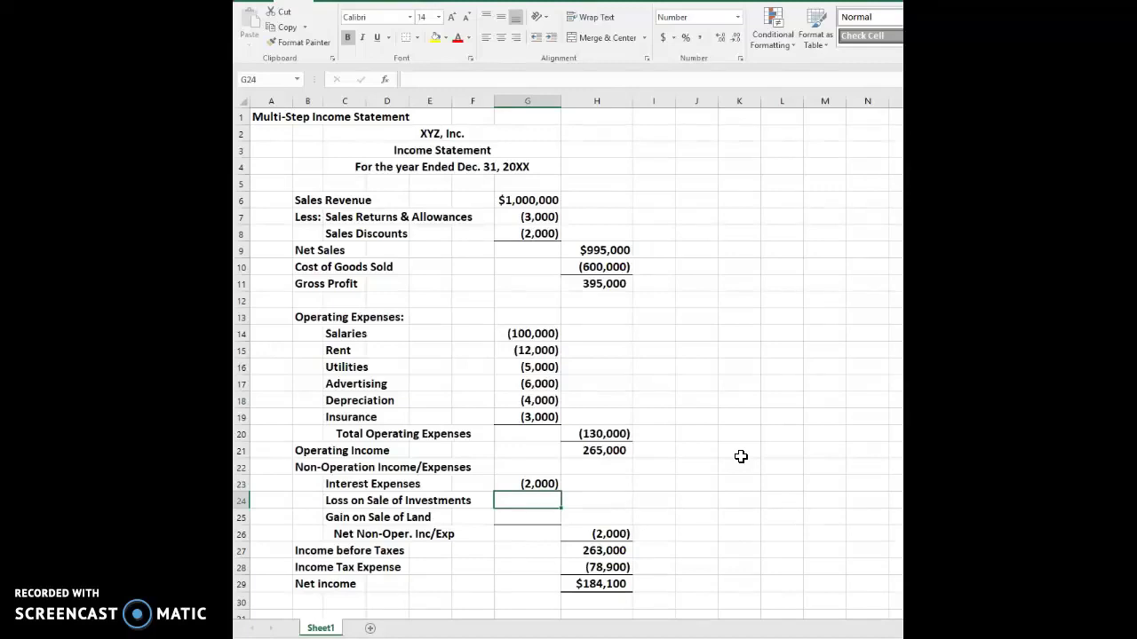
- Enter -10000 for Loss on Sale of Investments and 40000 for Gain on Sale of Land in column G
text(-10000)
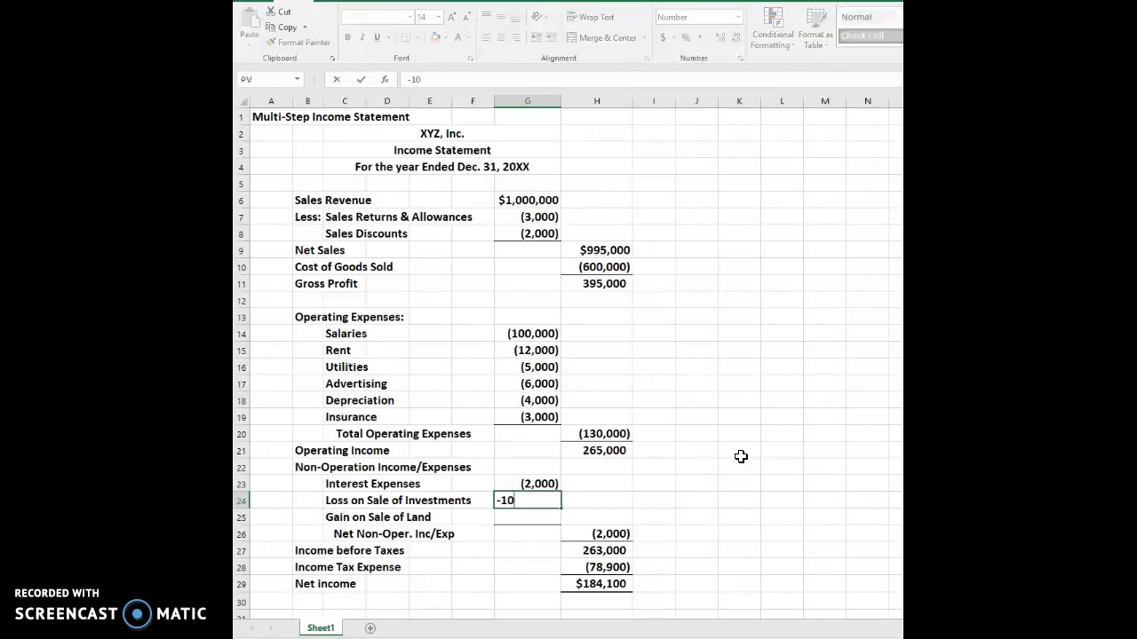
key(Return)
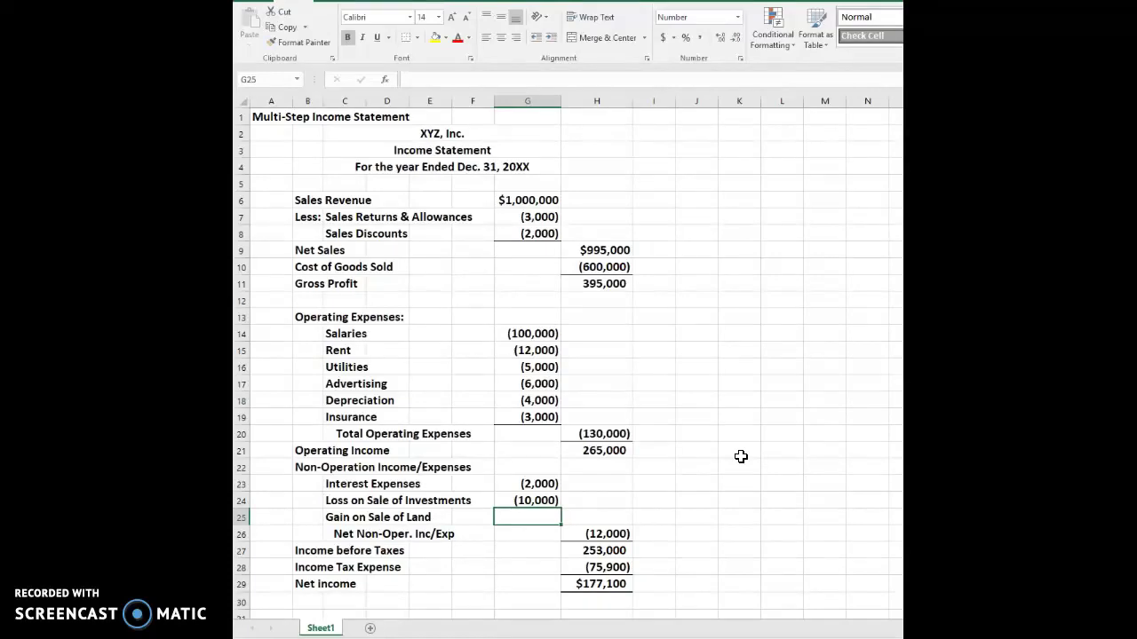
text(40000)
key(Return)
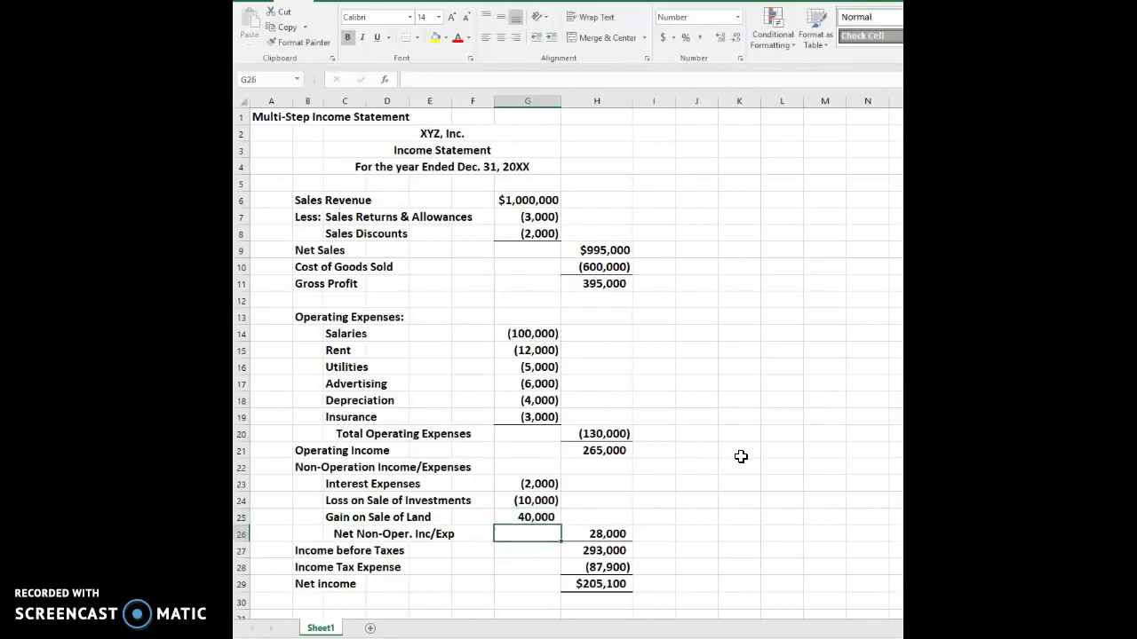